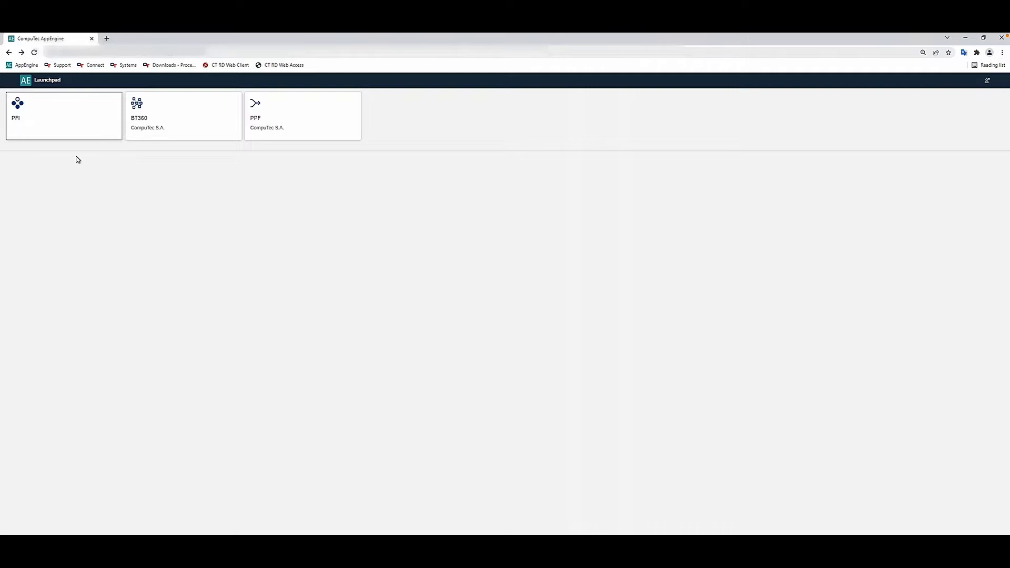
Open the Bill Of Material import in the PFI plugin and bring up its sample-loading settings.
click(20, 129)
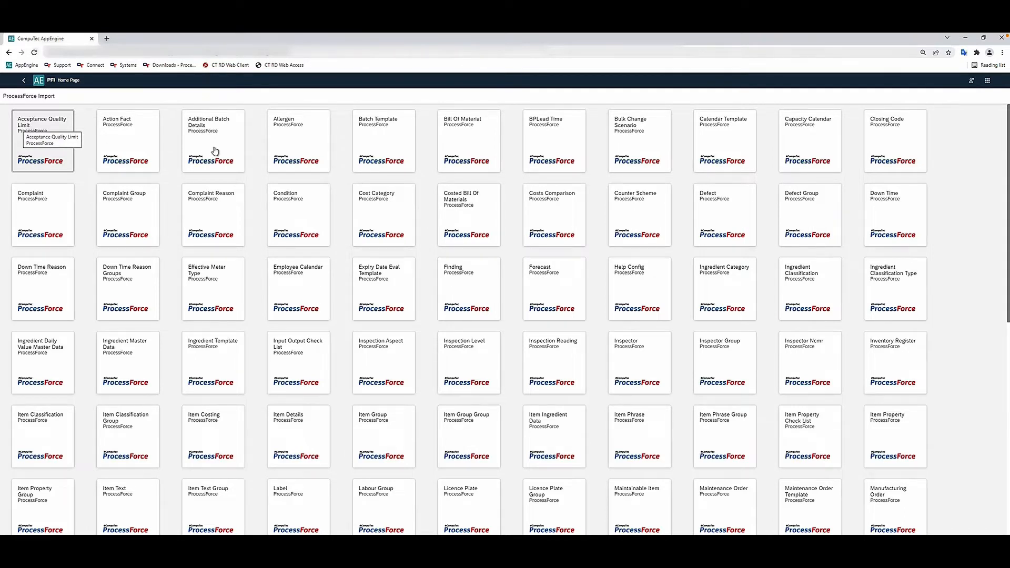
click(451, 157)
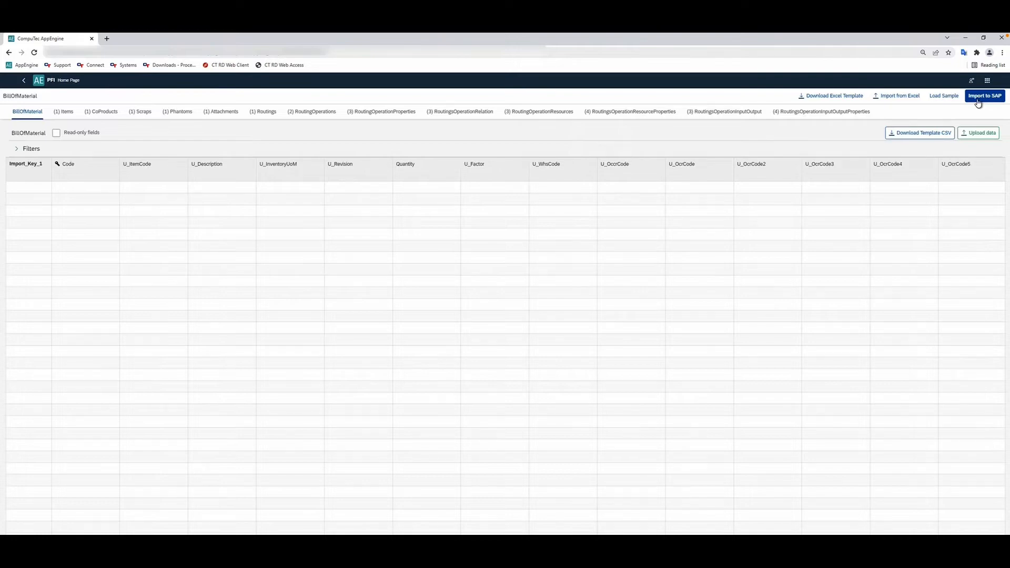
click(944, 98)
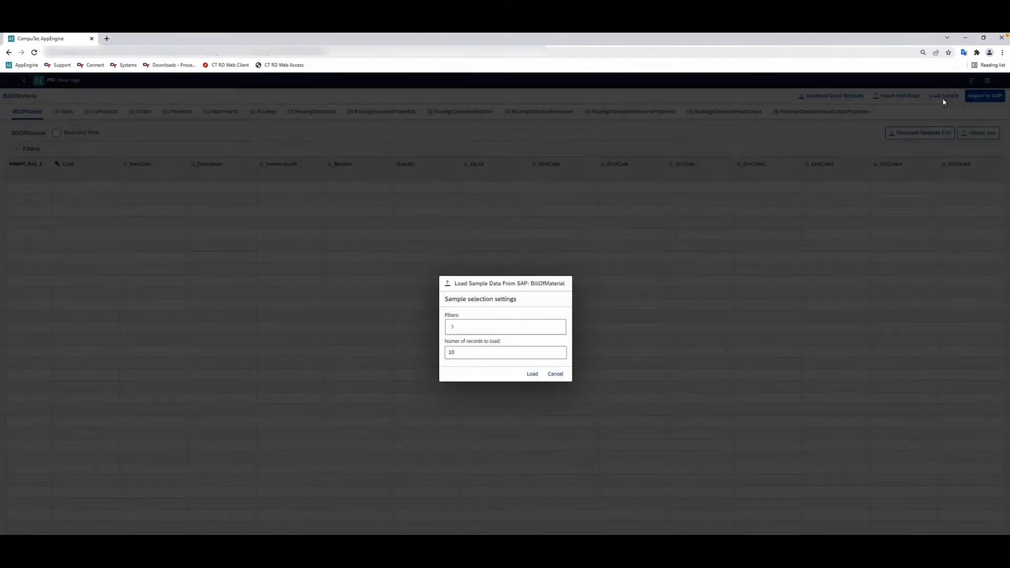
click(453, 329)
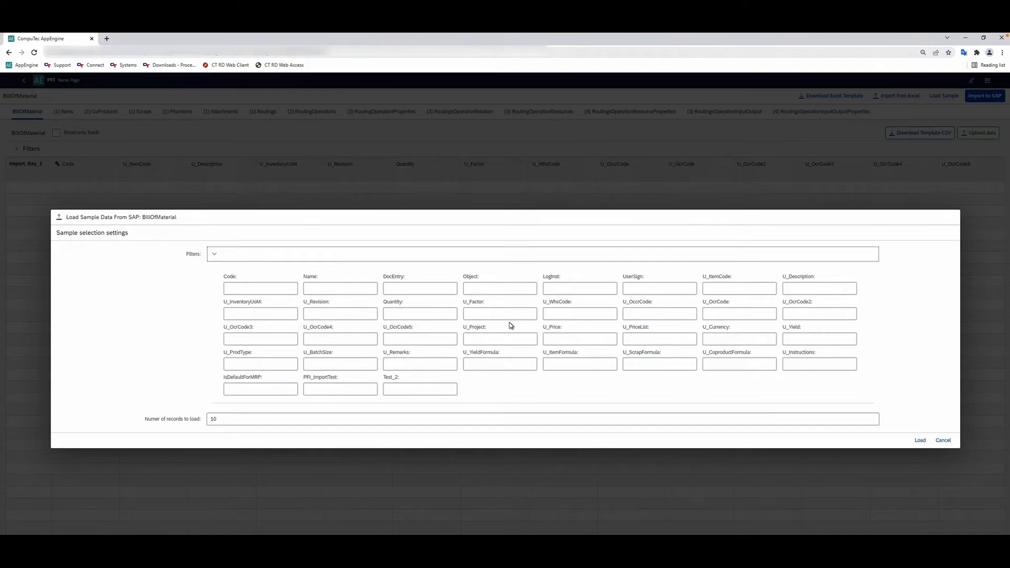
click(597, 313)
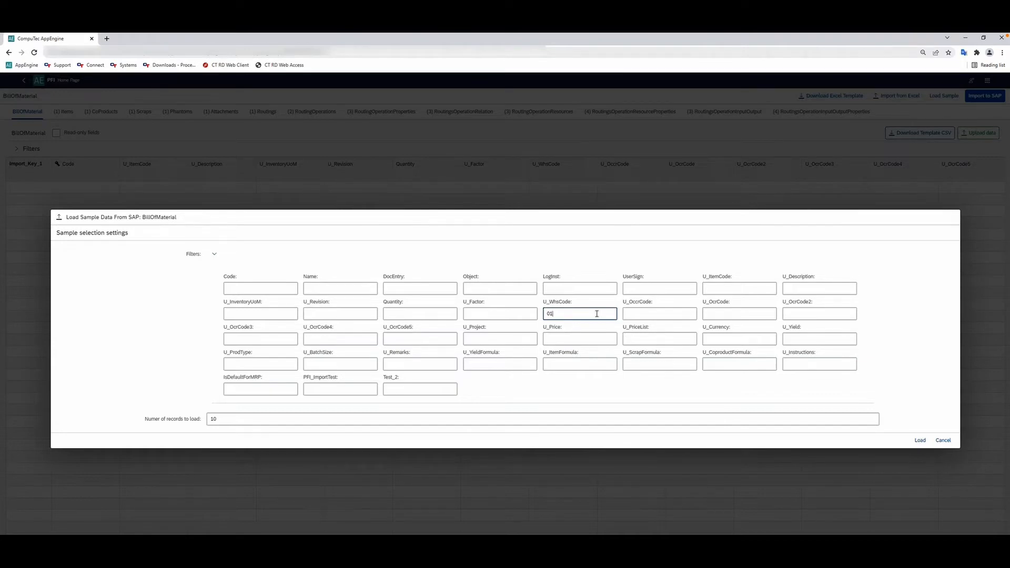
key(BackSpace)
key(BackSpace)
click(215, 256)
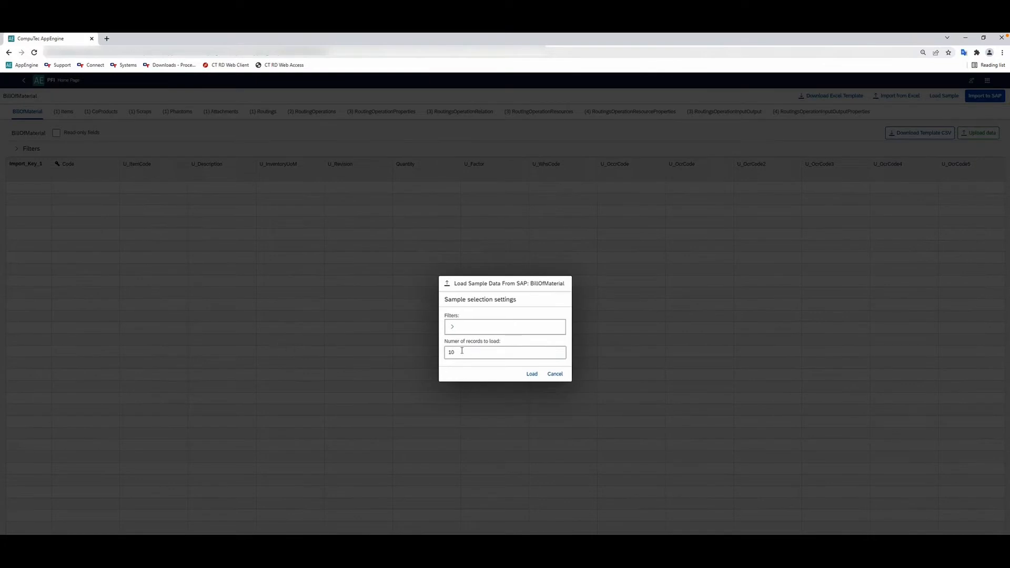
Load sample Bill of Material data from SAP with the record limit at 10 and no filters.
click(461, 351)
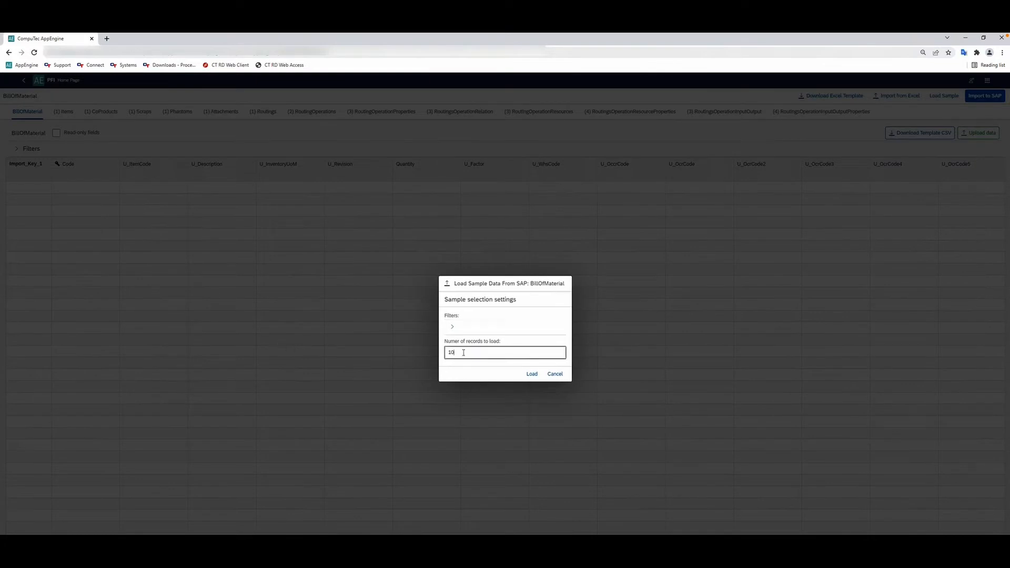
click(533, 374)
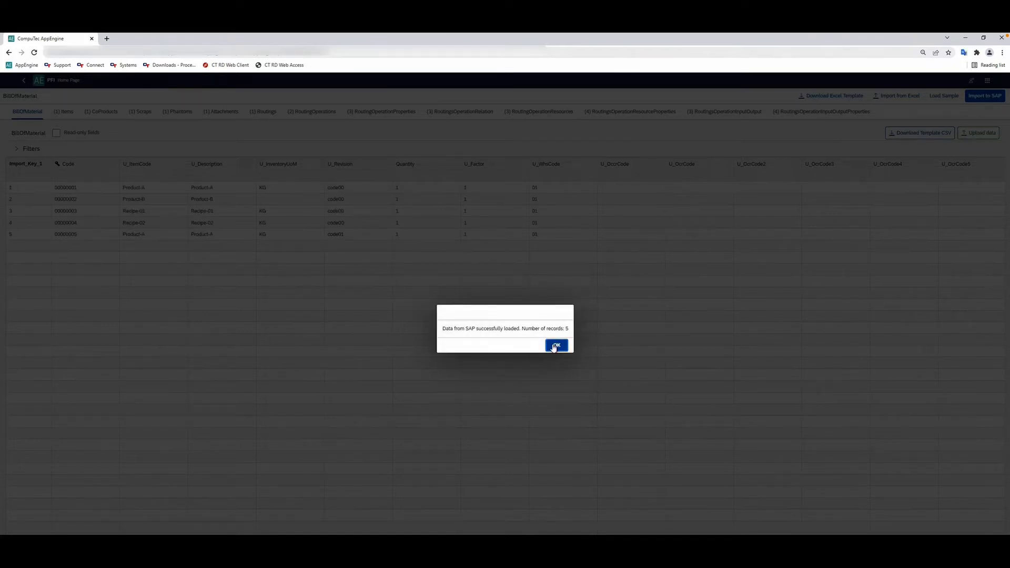
click(553, 346)
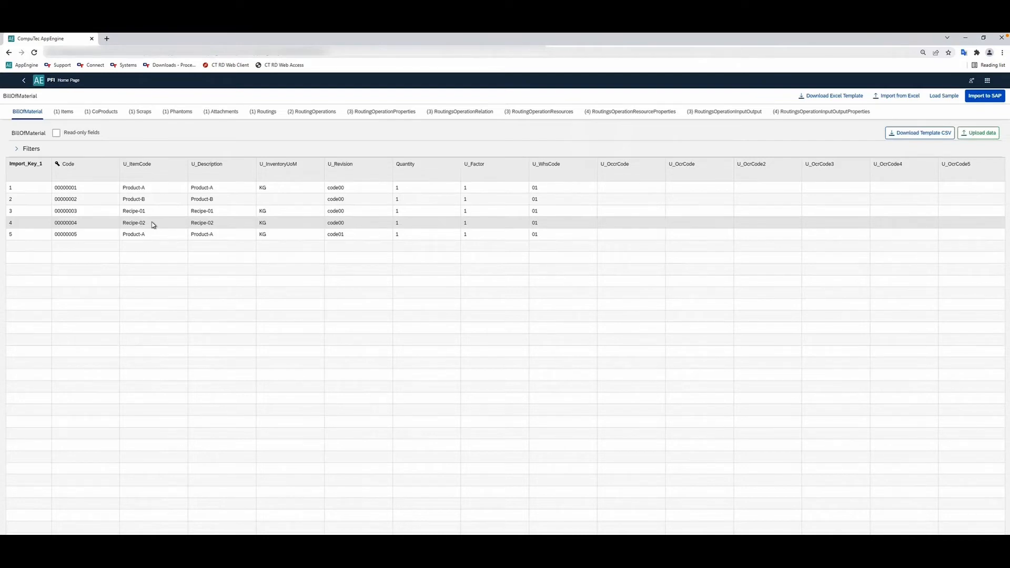
Review the loaded Bill of Material rows across all columns, through to the user defined fields.
click(64, 112)
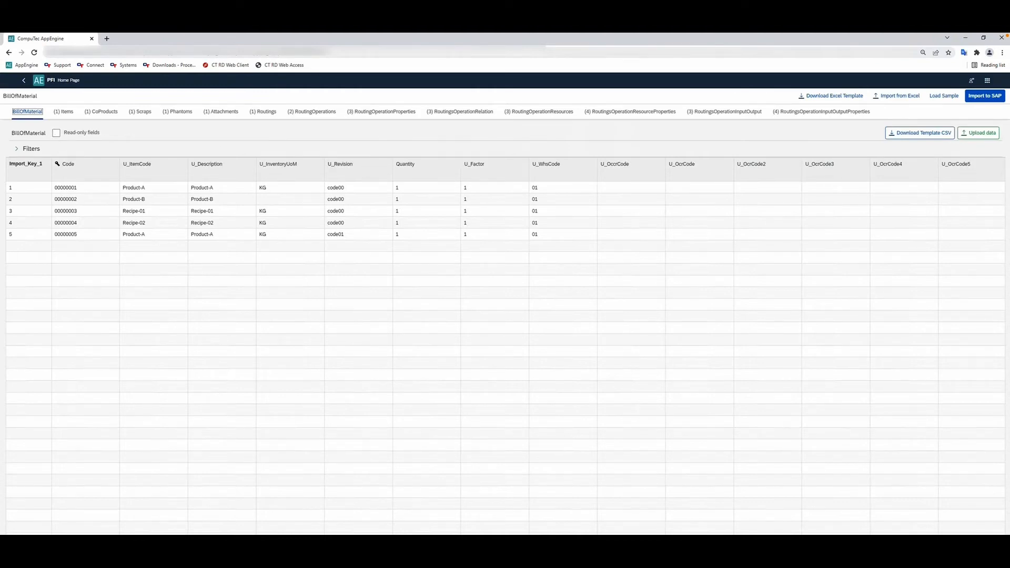
scroll(504, 342, right, 5)
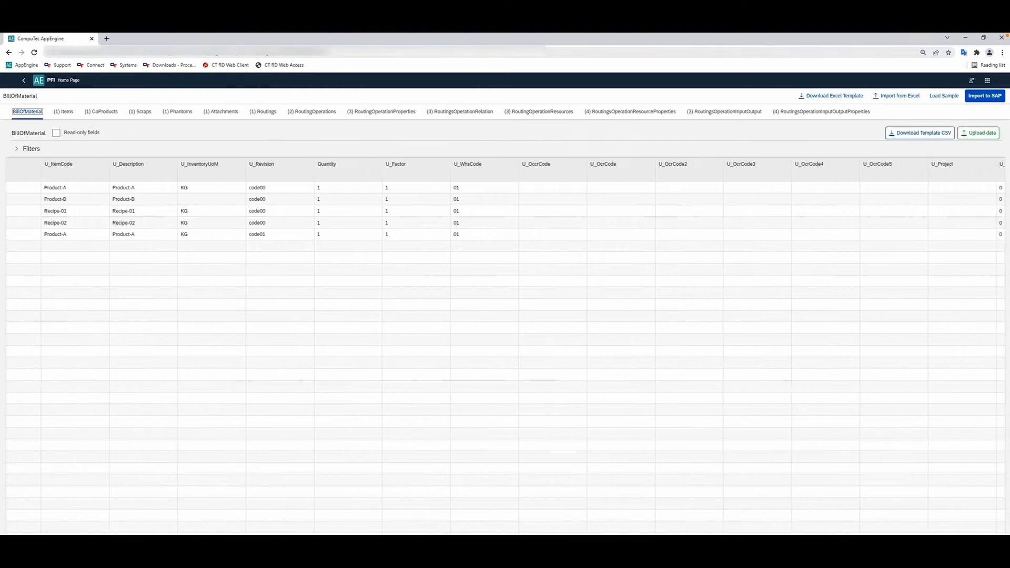
drag(418, 531, 780, 533)
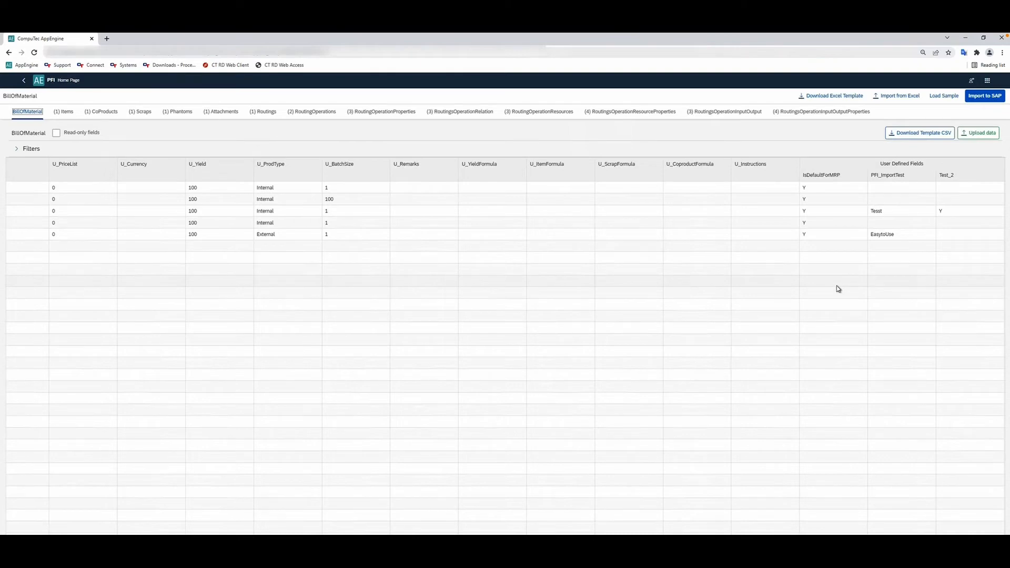
drag(773, 533, 268, 527)
Show the read-only fields in the Bill of Material table, and hide them again.
click(147, 187)
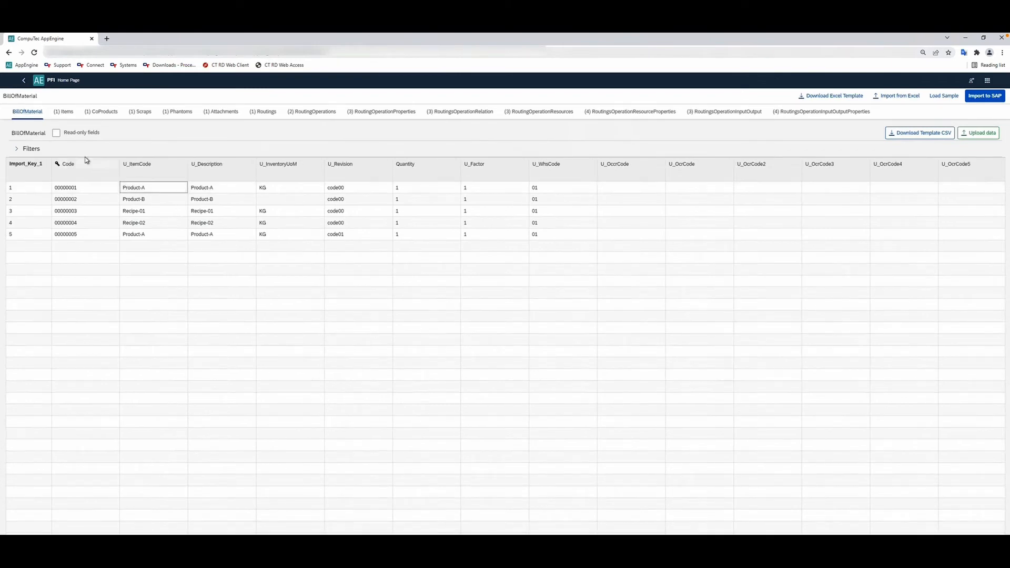
click(72, 136)
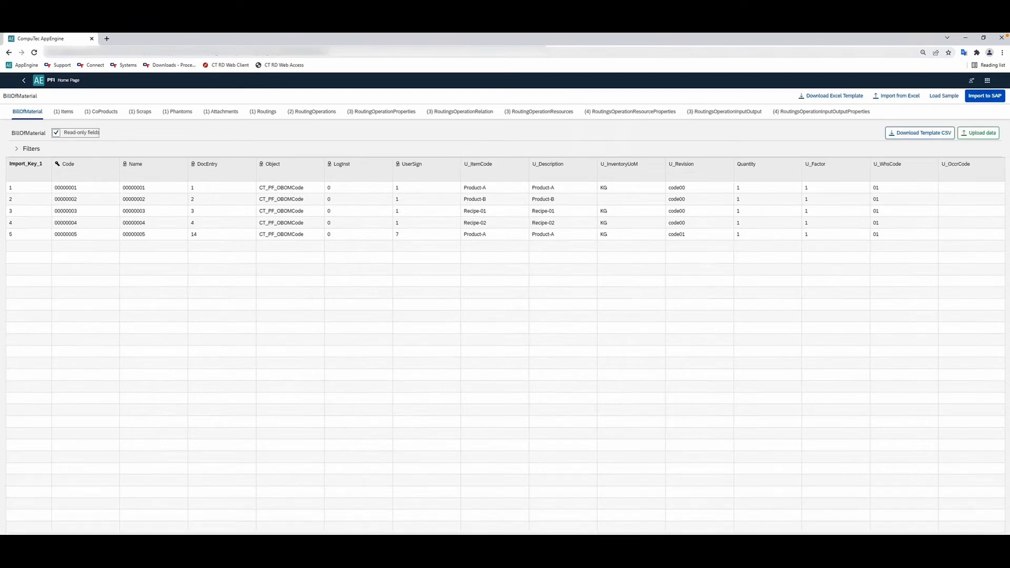
click(76, 136)
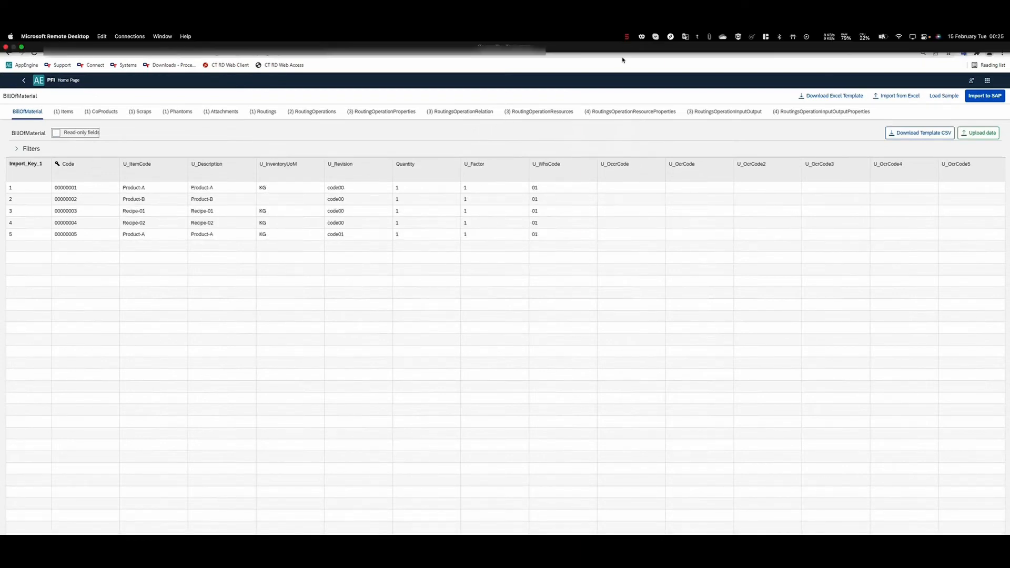
Filter the Bill of Material rows by U_ItemCode Product-A.
click(19, 150)
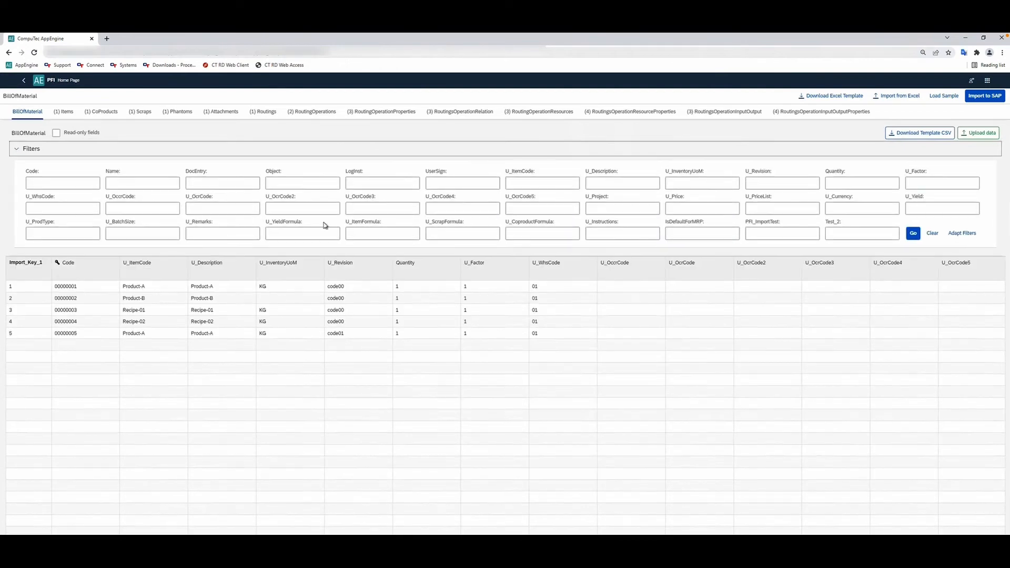
click(136, 286)
key(ctrl+c)
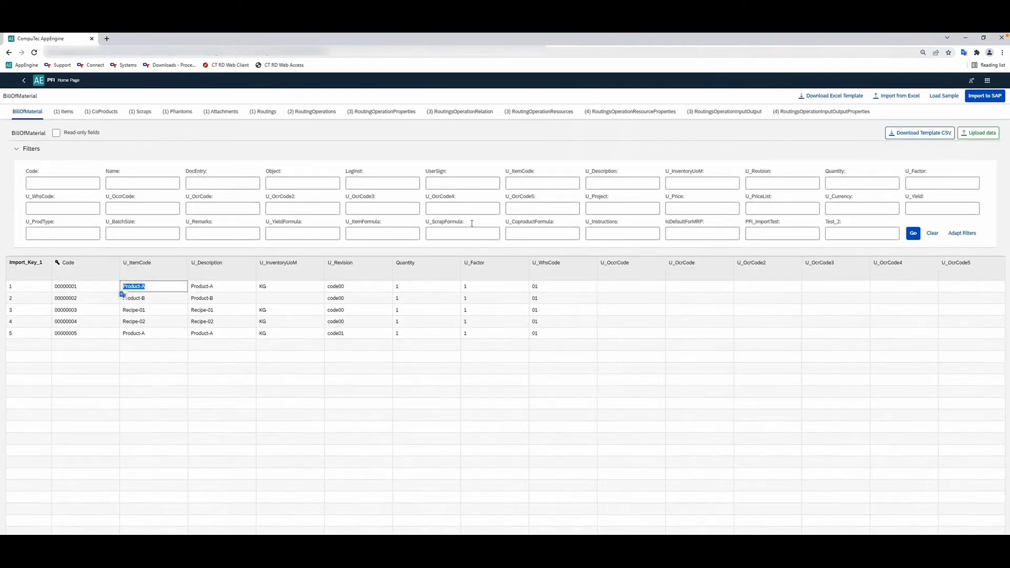
click(558, 183)
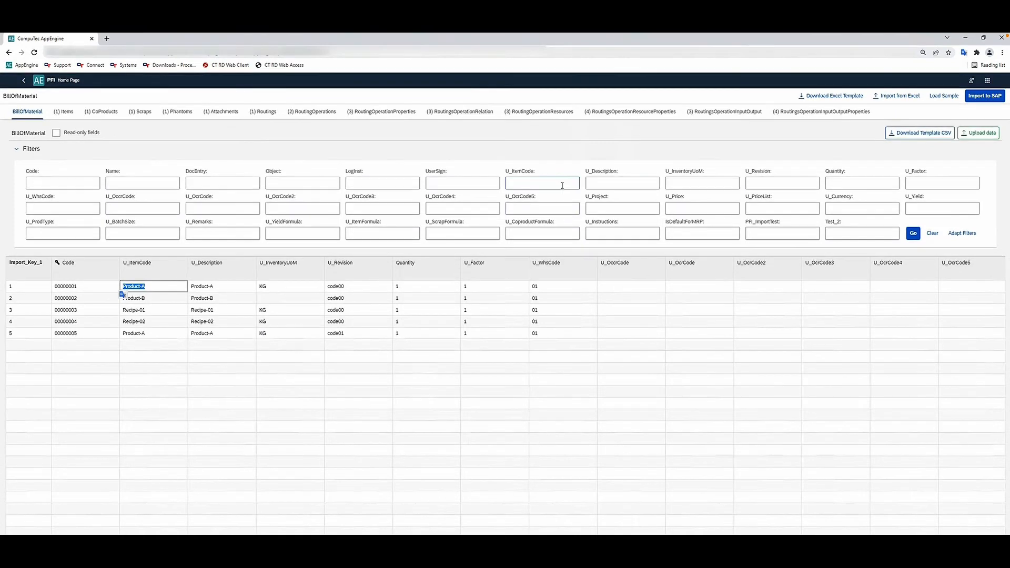
key(ctrl+v)
click(912, 233)
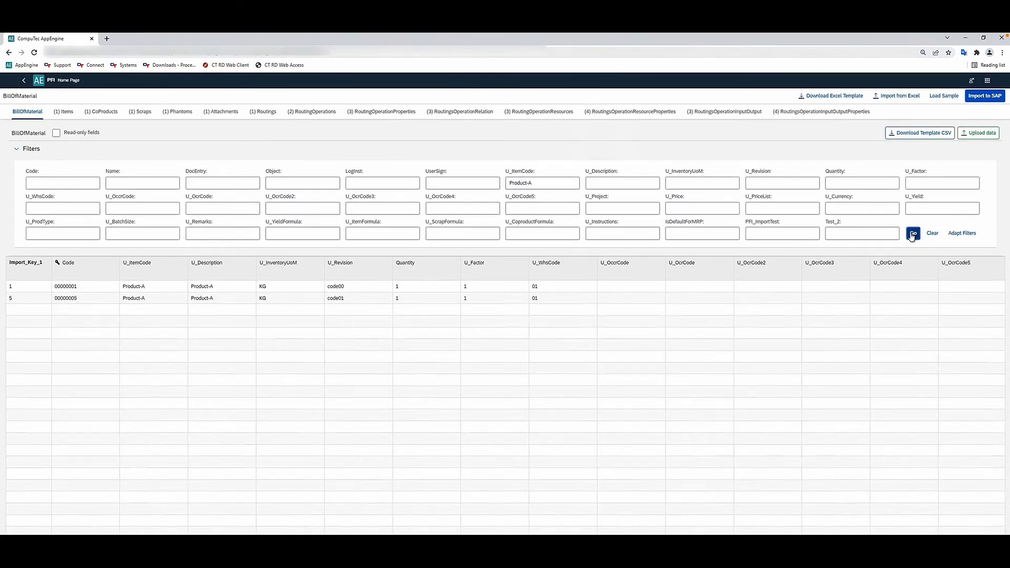
Clear the item code filter, view the adaptable filter list without changing it, and collapse the filter area.
click(931, 232)
click(959, 237)
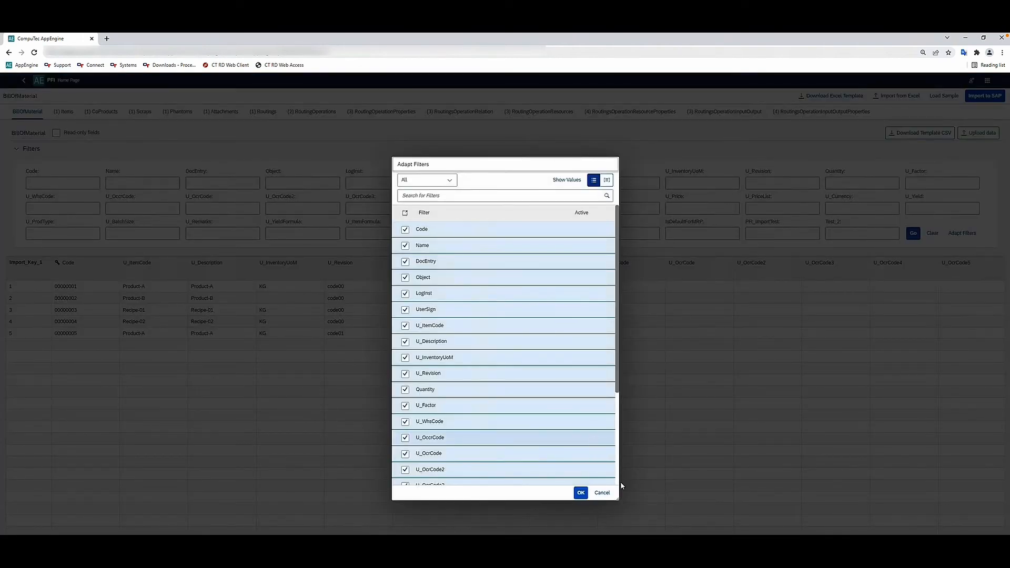
click(602, 493)
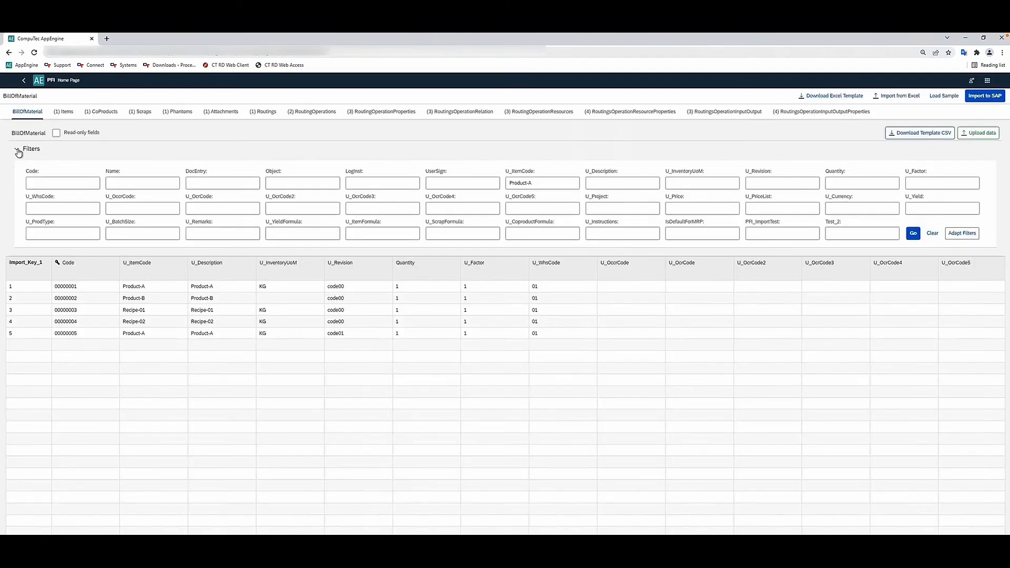
click(18, 151)
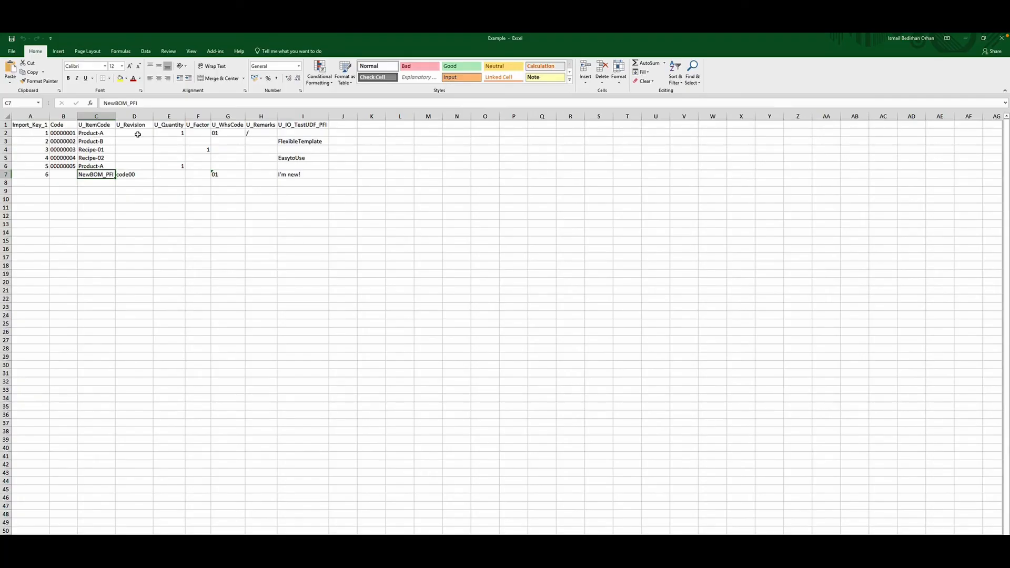
Inspect the U_Remarks entry "/" of import key 1 in the Example workbook in Excel.
click(248, 131)
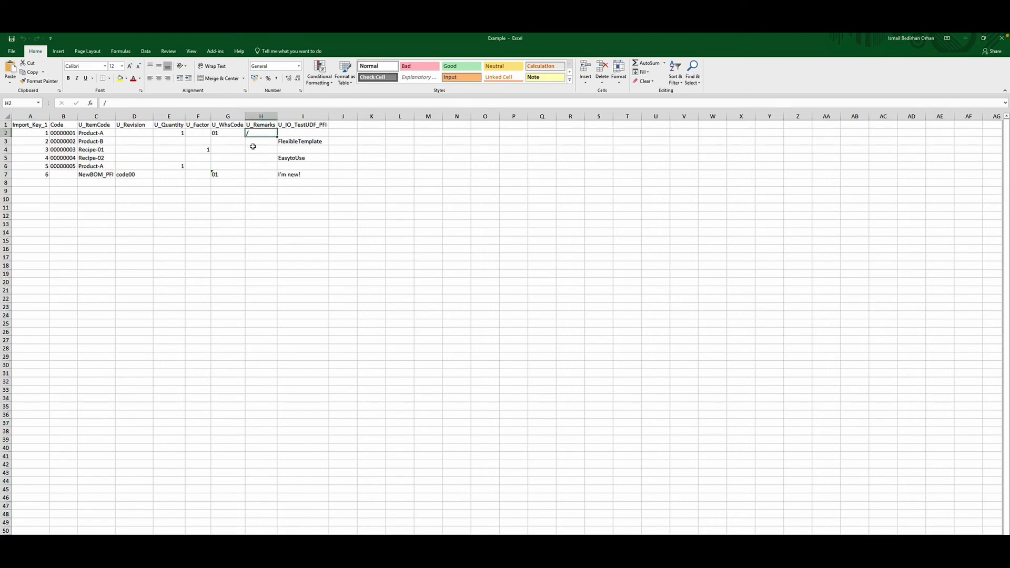
text(/)
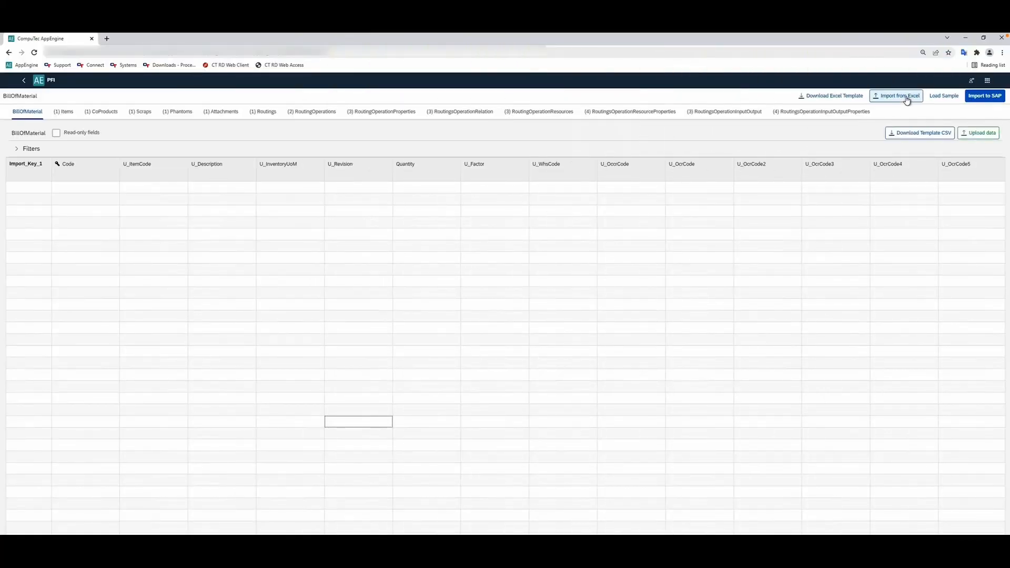
In CompuTec AppEngine, upload the Excel file Example from the TempScenario folder into the Bill of Material import.
click(907, 99)
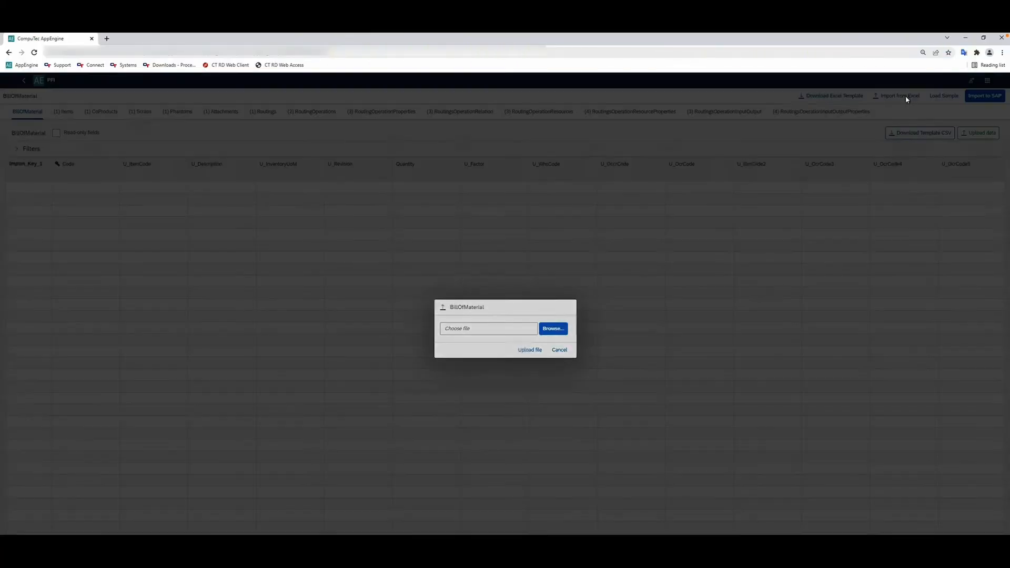
click(555, 329)
click(77, 95)
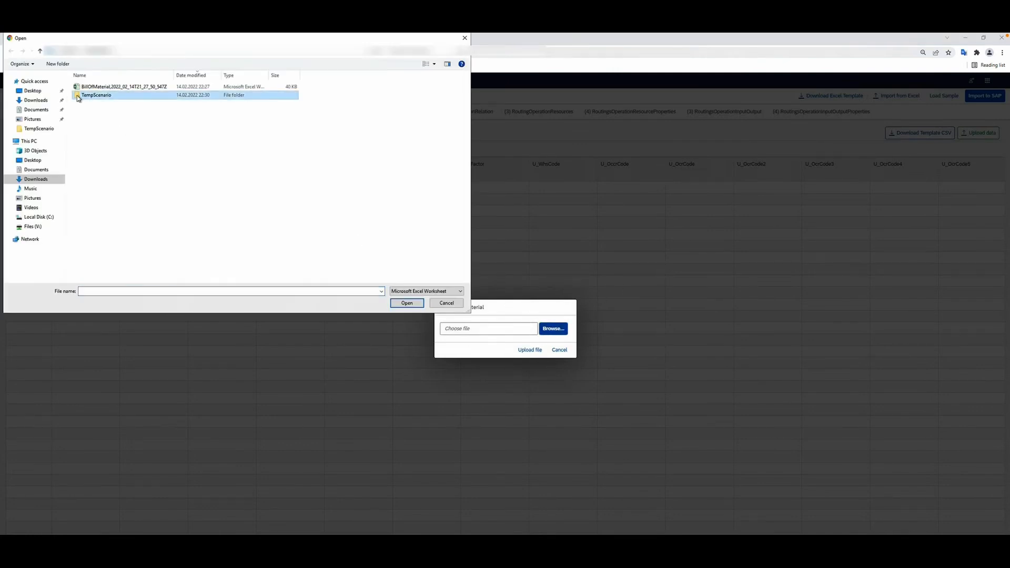
double_click(77, 96)
click(80, 95)
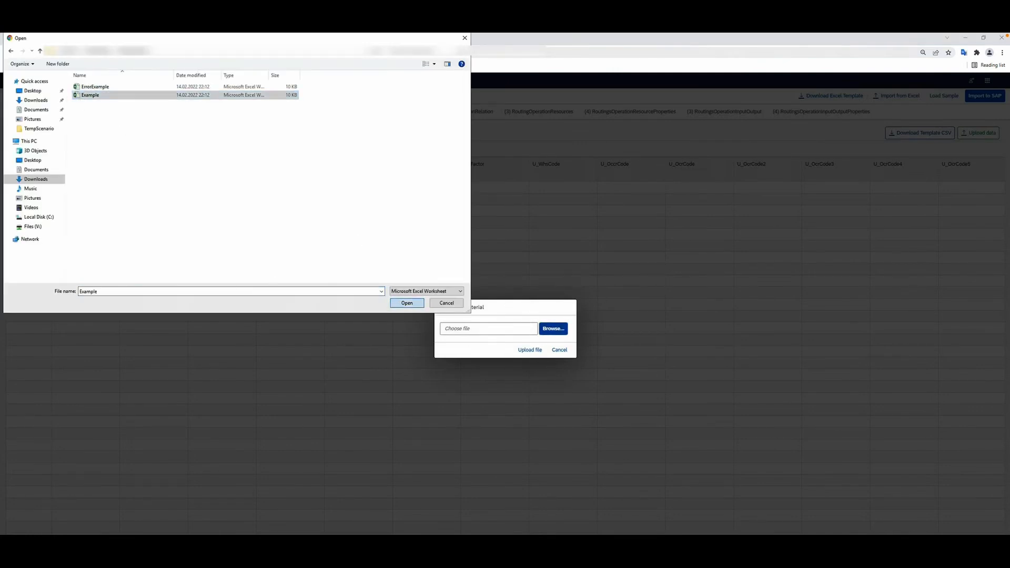
click(405, 303)
click(532, 350)
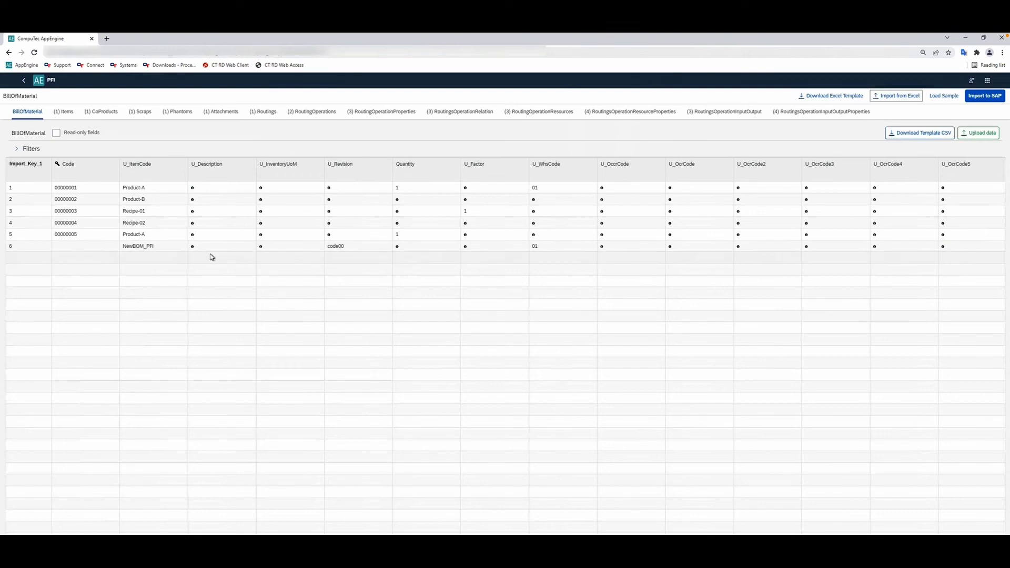
Import the uploaded Bill of Material rows to SAP and dismiss the completion message.
click(193, 190)
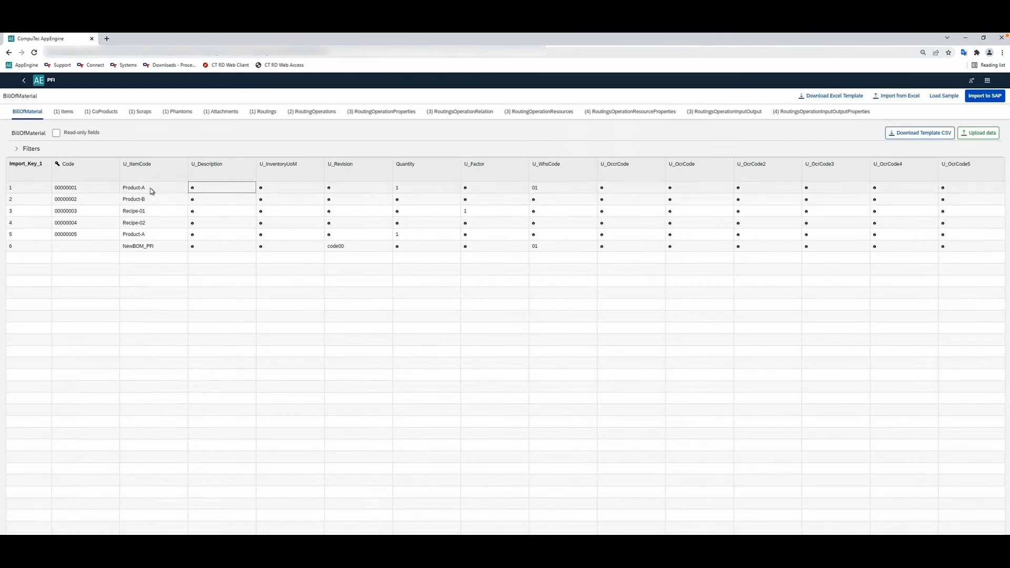
click(147, 154)
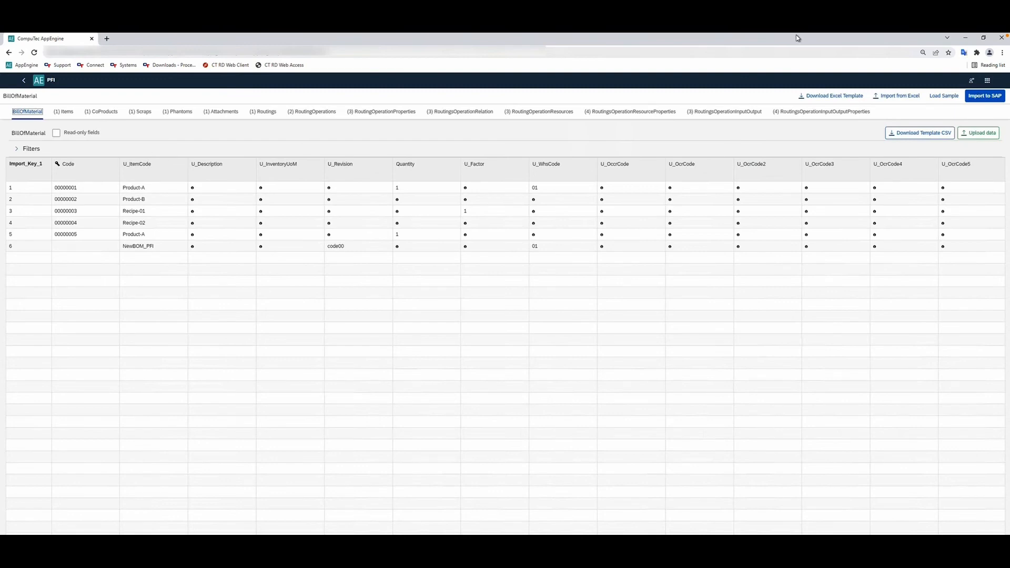
click(981, 97)
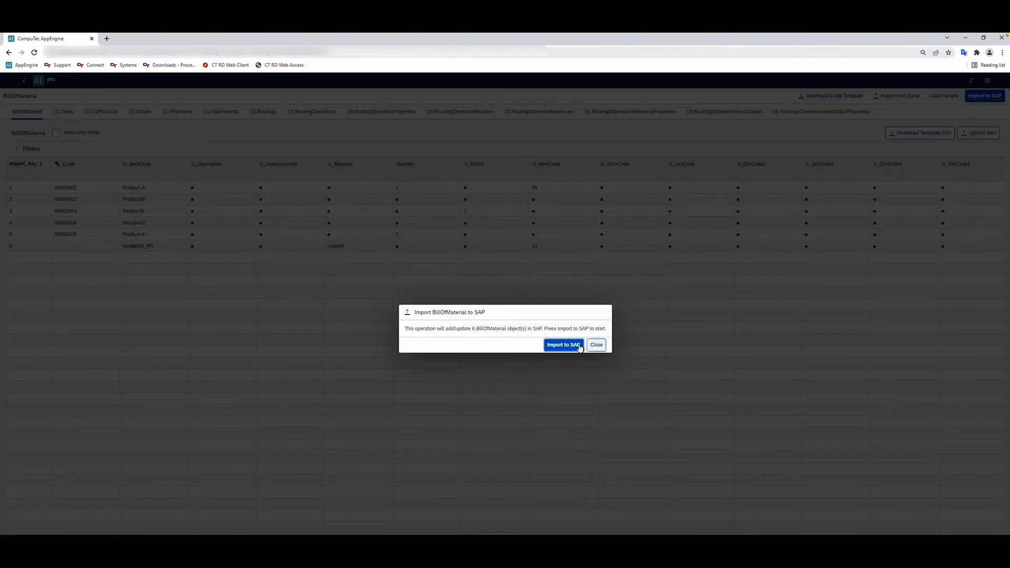
click(560, 348)
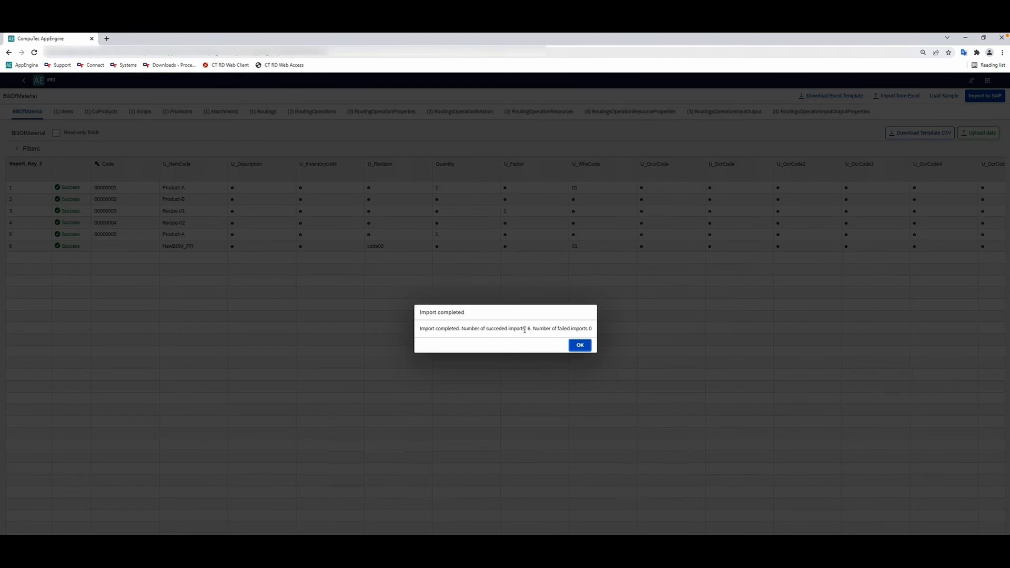
click(580, 345)
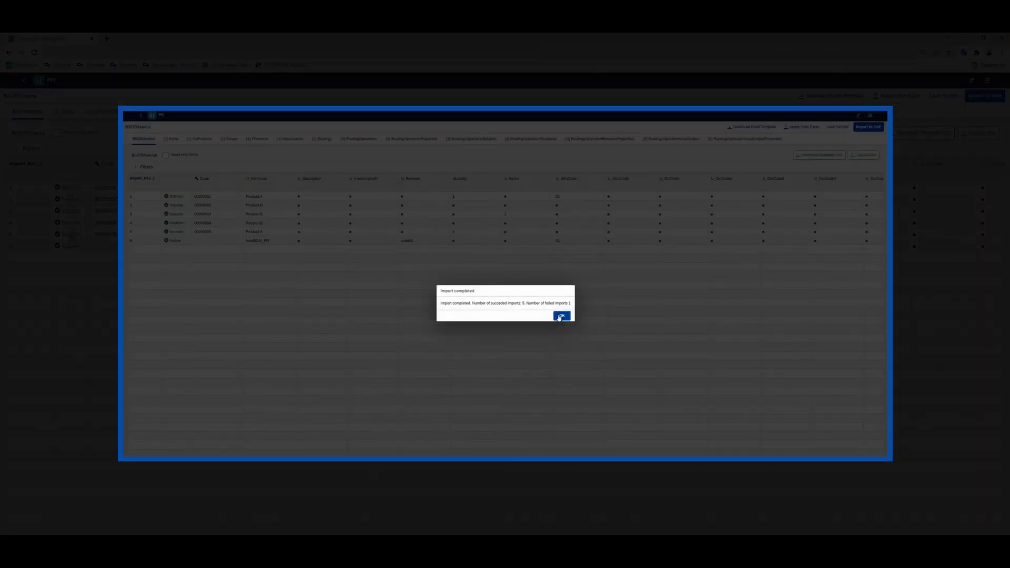
Open the error details of the NewBOM_PFI row that failed to import and read the message.
click(561, 315)
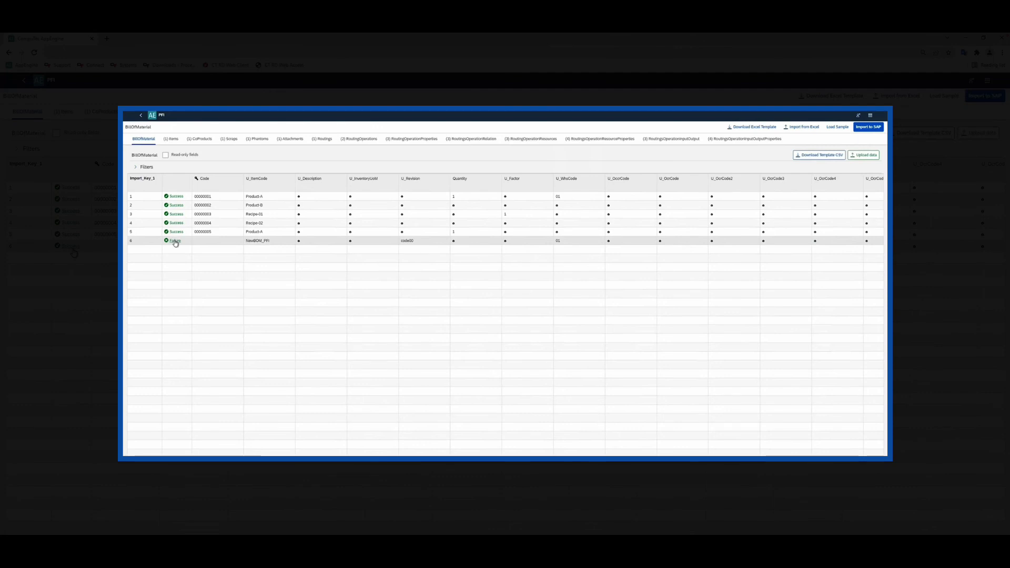
click(177, 242)
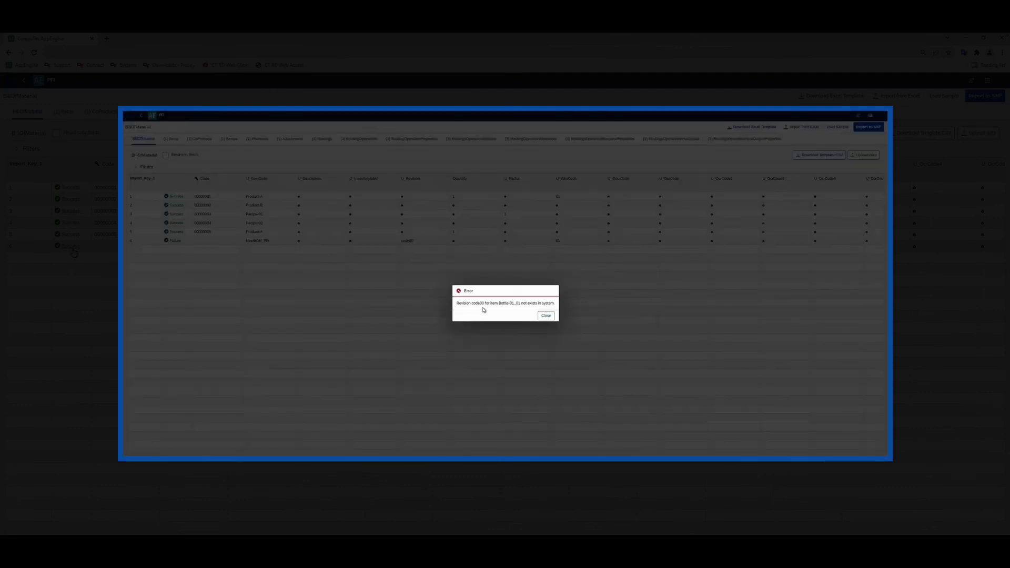
drag(457, 303, 555, 304)
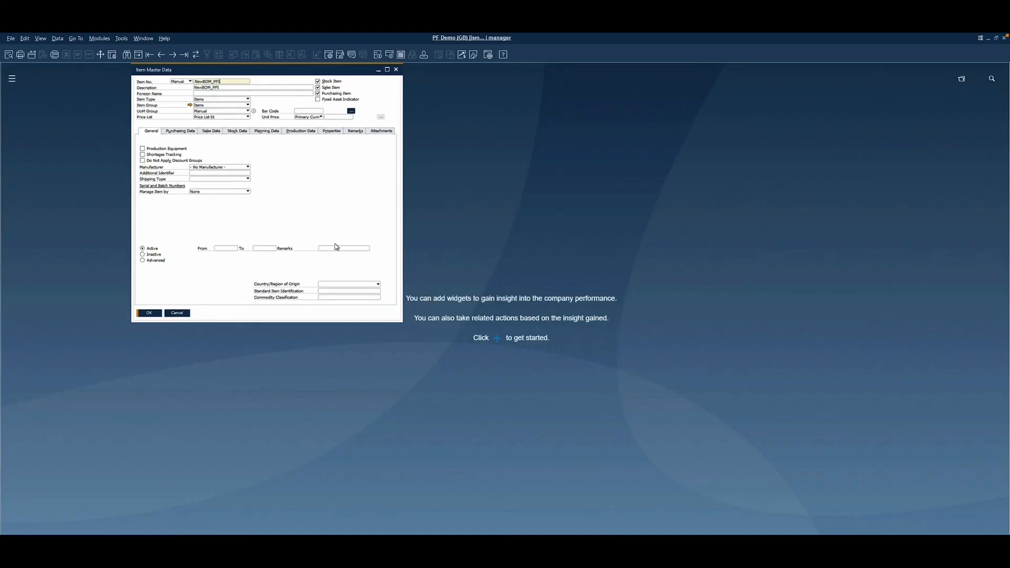
Switch to SAP Business One and open the Bill of Materials data of item NewBOM_PFI from its item master data.
right_click(292, 180)
click(282, 165)
click(198, 55)
right_click(293, 175)
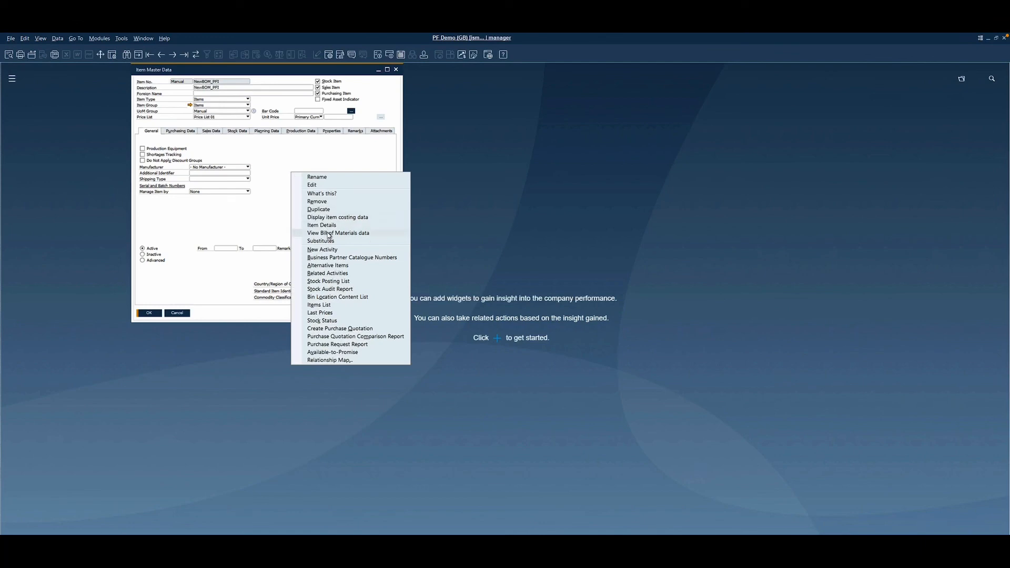
click(327, 232)
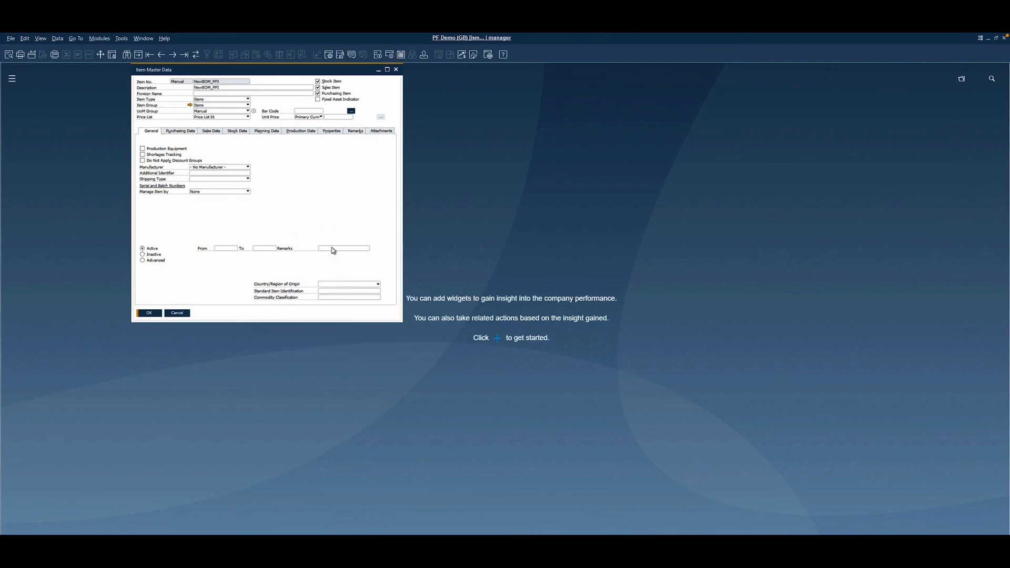